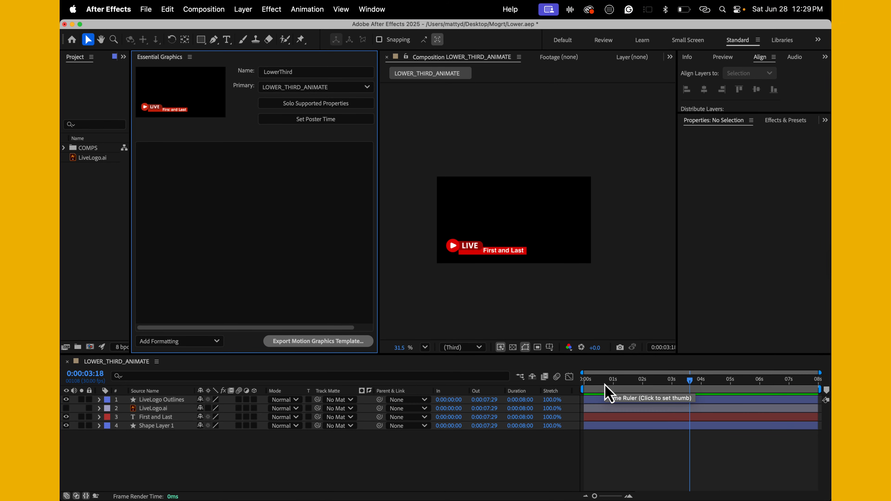
Step: Add the First and Last text layer's Source Text property to the Essential Graphics panel
{"action": "left_click_drag", "start_coordinate": [605, 385], "coordinate": [687, 399]}
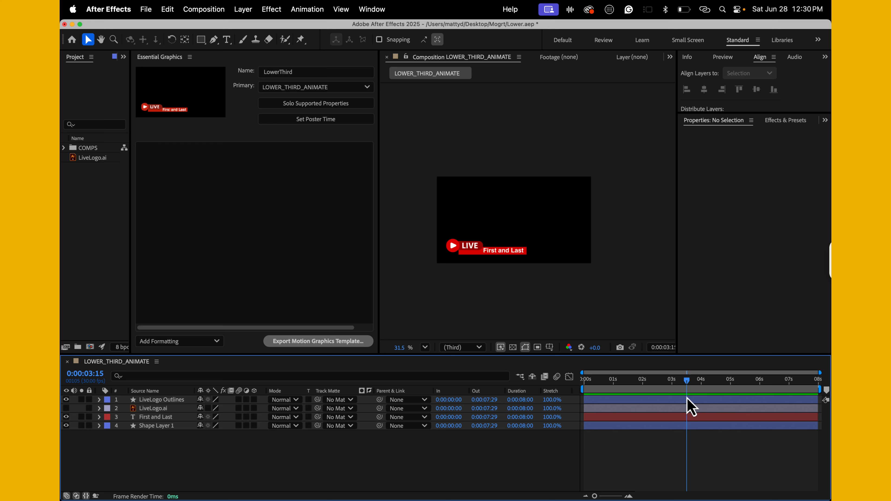
{"action": "left_click_drag", "start_coordinate": [689, 408], "coordinate": [728, 387]}
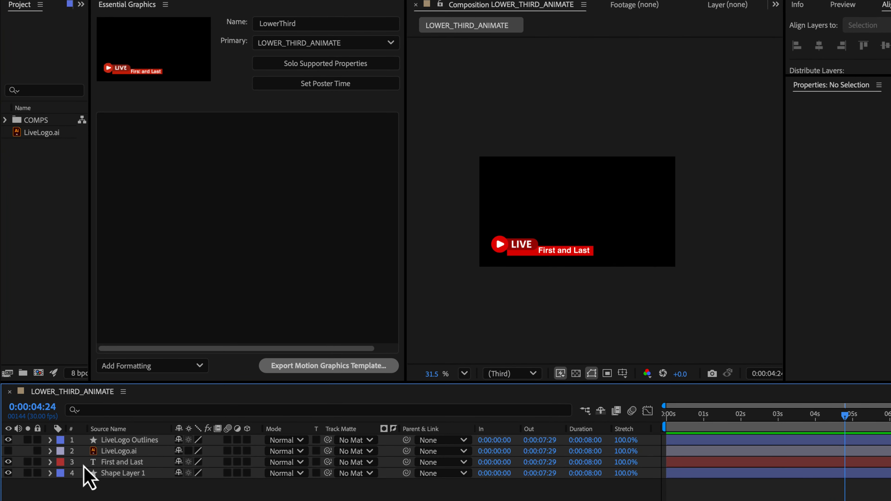
{"action": "left_click", "coordinate": [49, 462]}
{"action": "left_click", "coordinate": [114, 463]}
{"action": "key", "text": "Return"}
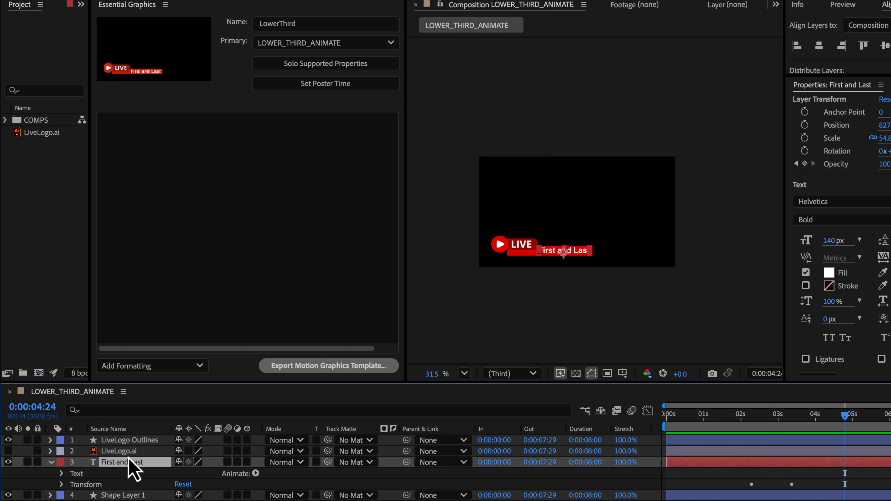
{"action": "left_click", "coordinate": [62, 474]}
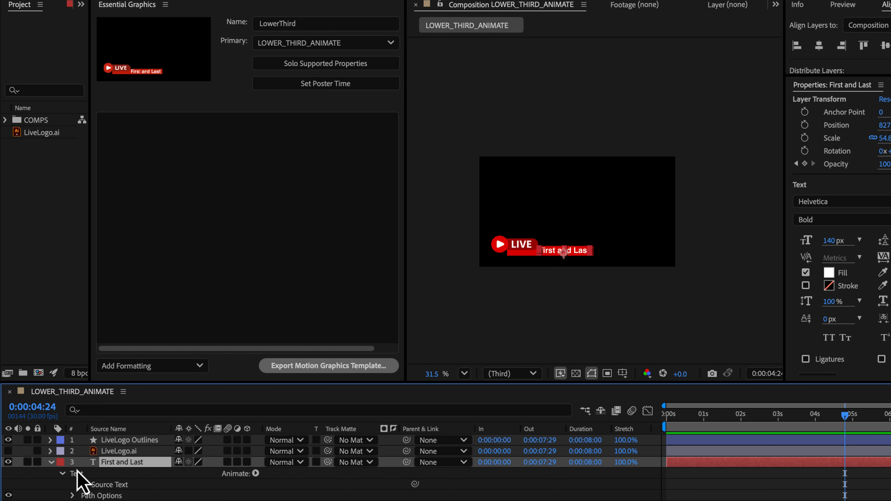
{"action": "left_click_drag", "start_coordinate": [205, 314], "coordinate": [128, 467]}
{"action": "left_click", "coordinate": [121, 486]}
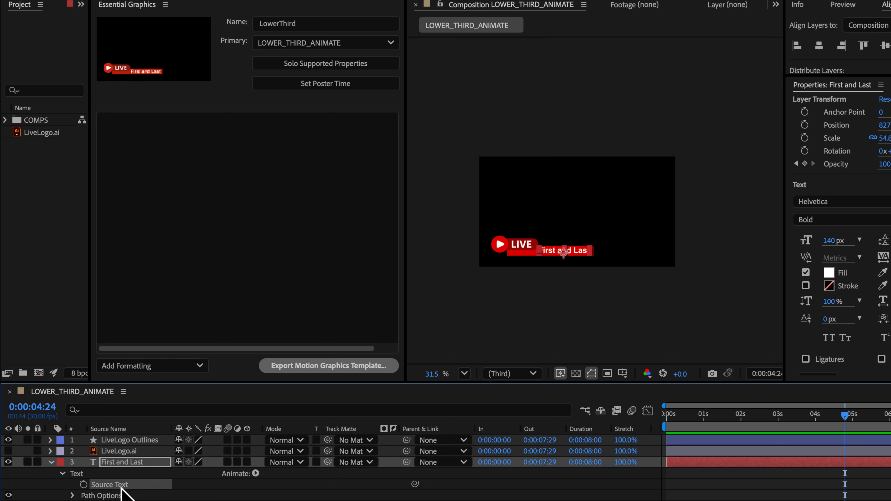
{"action": "left_click_drag", "start_coordinate": [111, 485], "coordinate": [279, 141]}
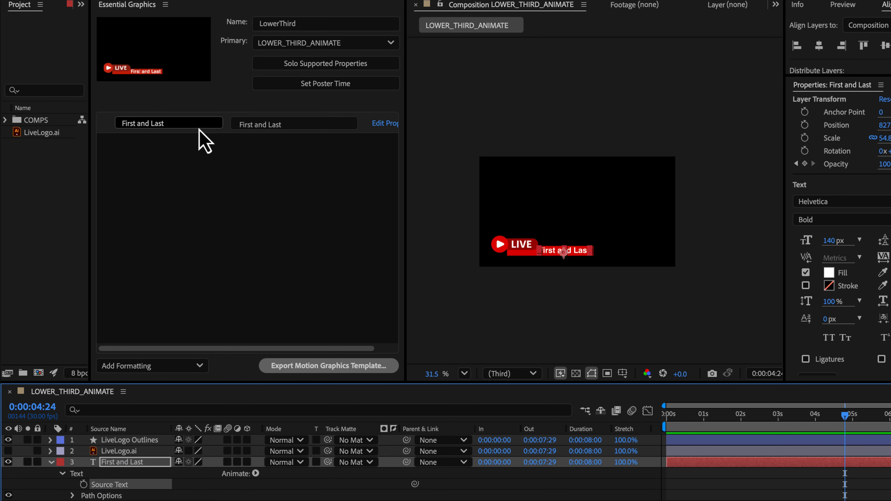
Step: Rename the Source Text property's label to Put Name Here
{"action": "left_click", "coordinate": [165, 124]}
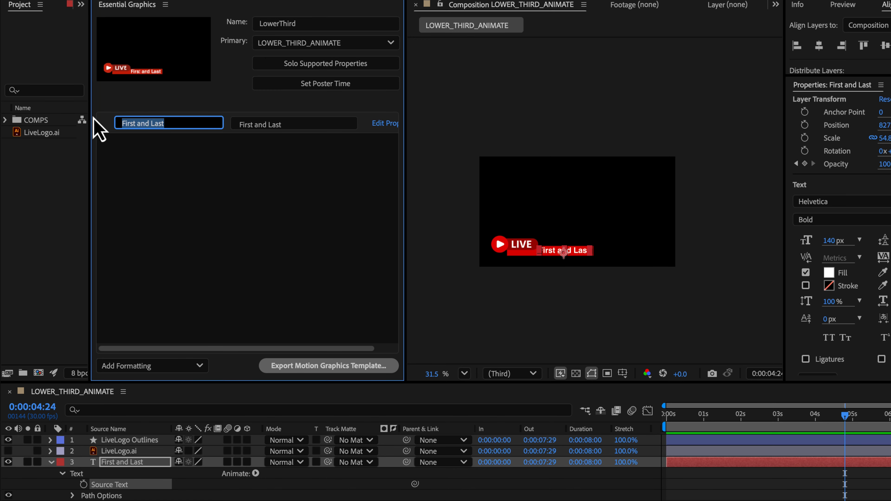
{"action": "type", "text": "Pu"}
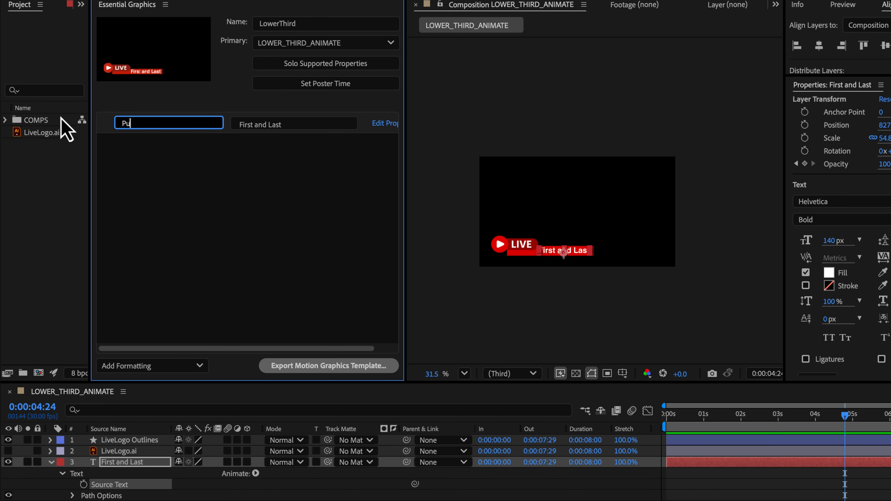
{"action": "type", "text": "t Name Here"}
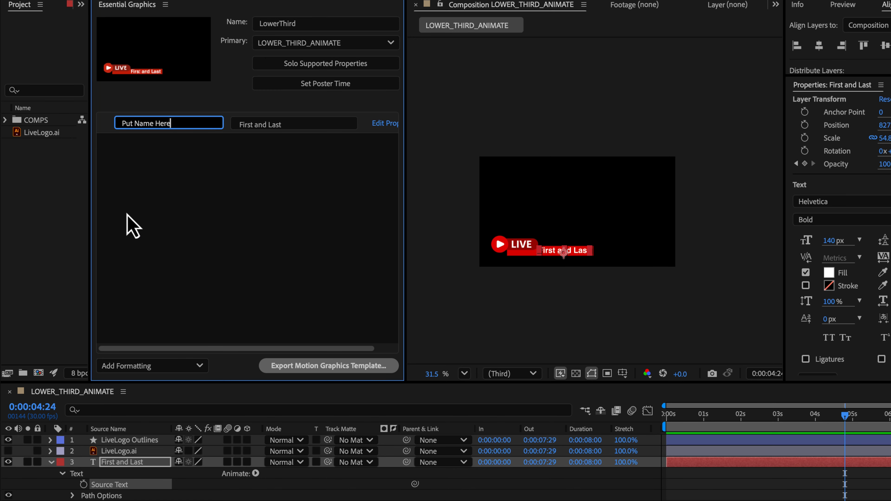
{"action": "key", "text": "Return"}
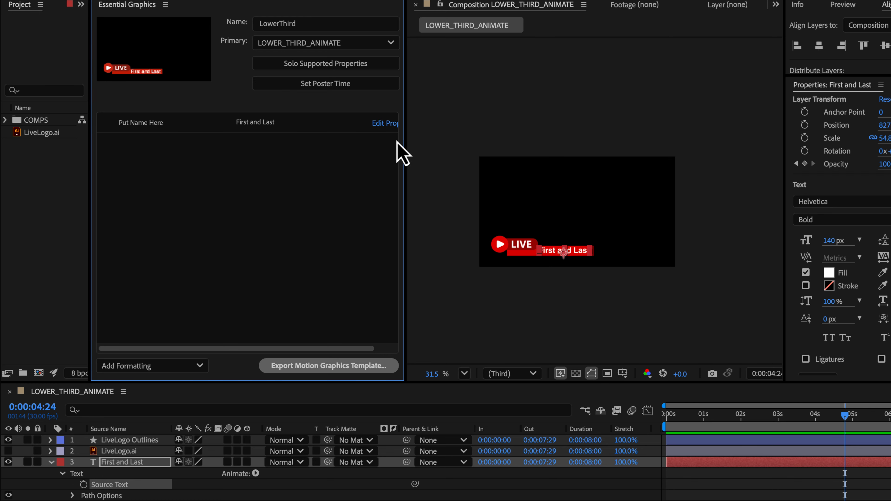
Step: Enable custom font selection, font size adjustment and faux styles for the Put Name Here text property
{"action": "left_click_drag", "start_coordinate": [404, 135], "coordinate": [447, 136]}
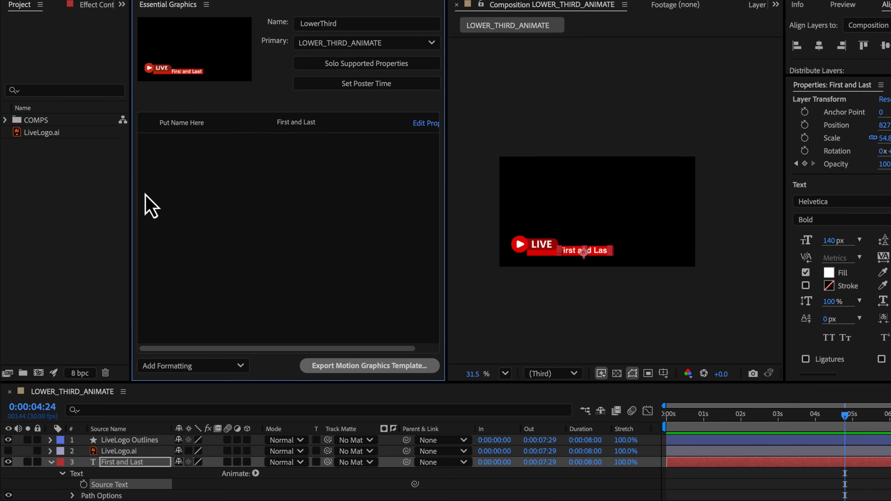
{"action": "left_click_drag", "start_coordinate": [131, 185], "coordinate": [41, 184]}
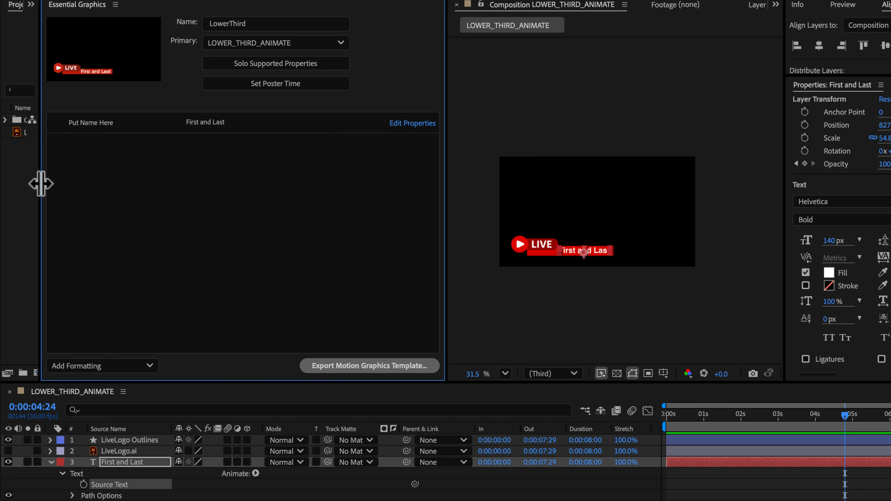
{"action": "left_click", "coordinate": [409, 123]}
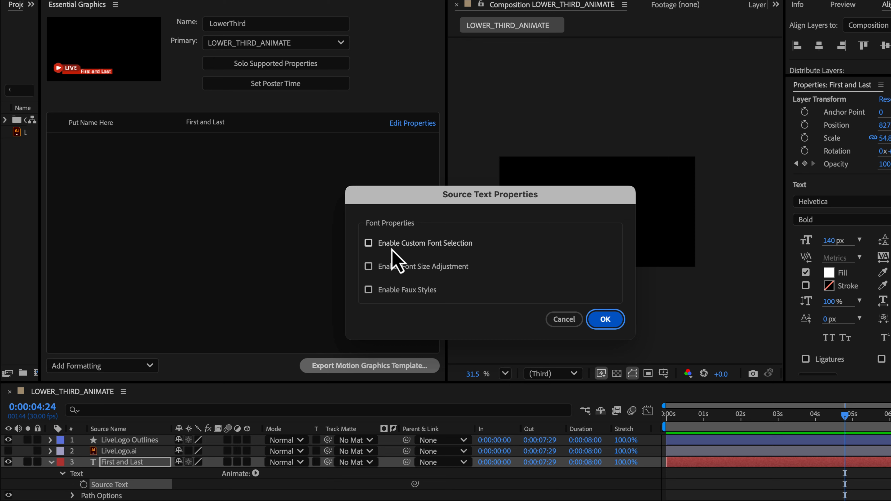
{"action": "key", "text": "Tab"}
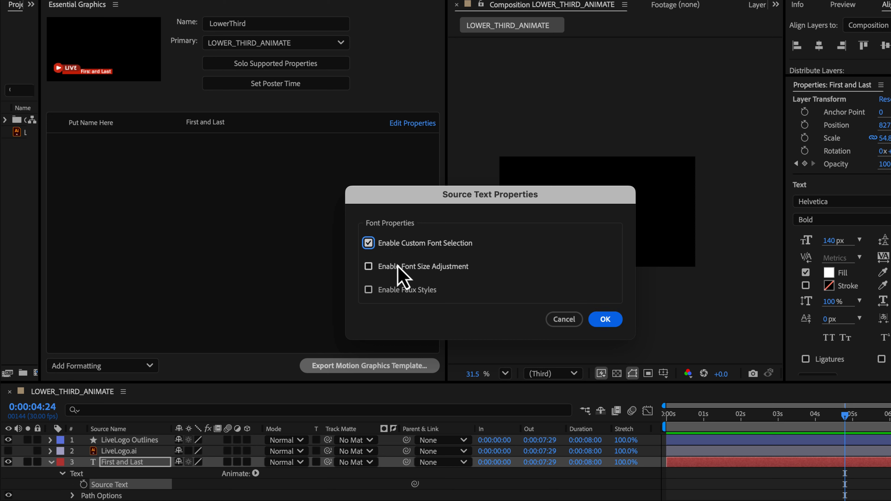
{"action": "left_click", "coordinate": [399, 267]}
{"action": "key", "text": "Tab"}
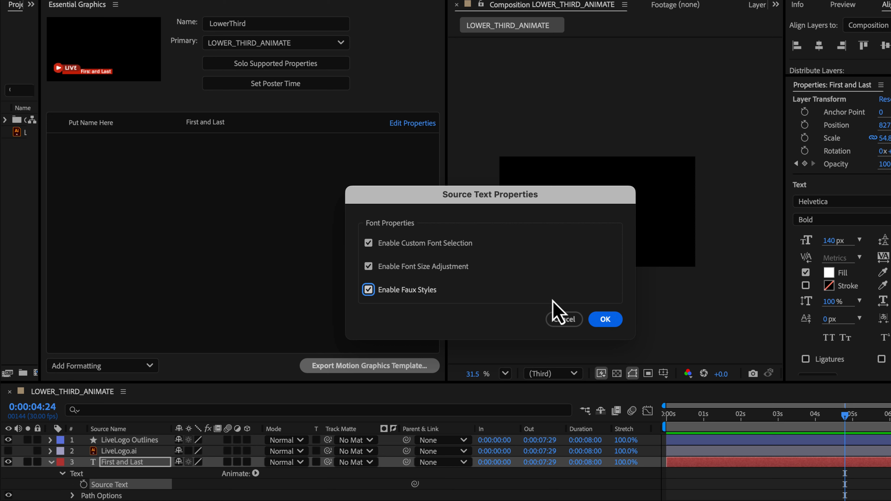
{"action": "left_click", "coordinate": [603, 323]}
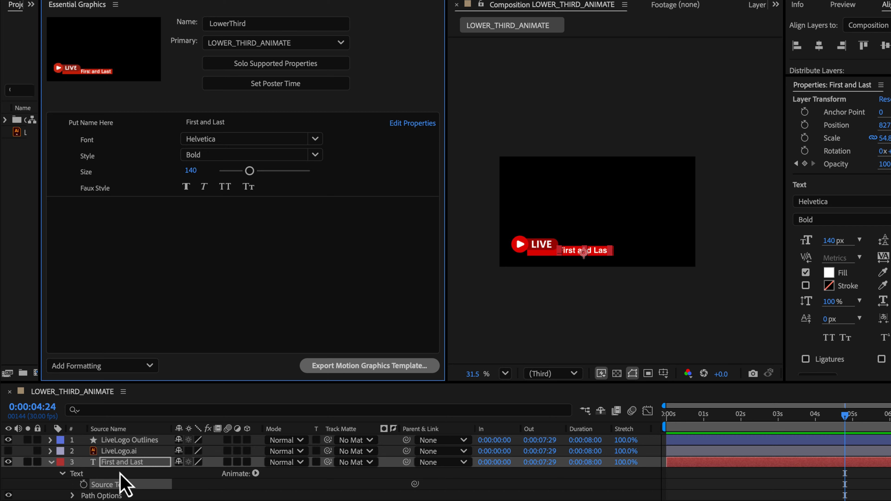
Step: Add a formatting group named Type and move the Put Name Here property into it
{"action": "left_click", "coordinate": [51, 462]}
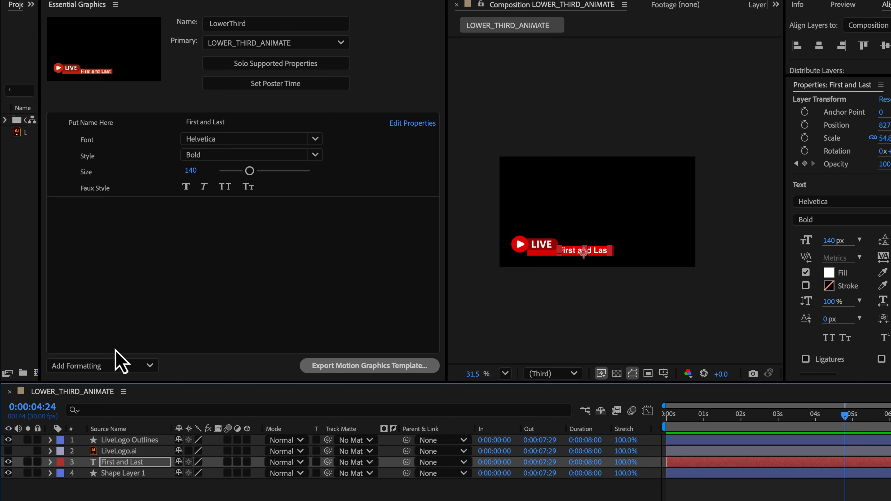
{"action": "left_click", "coordinate": [95, 367]}
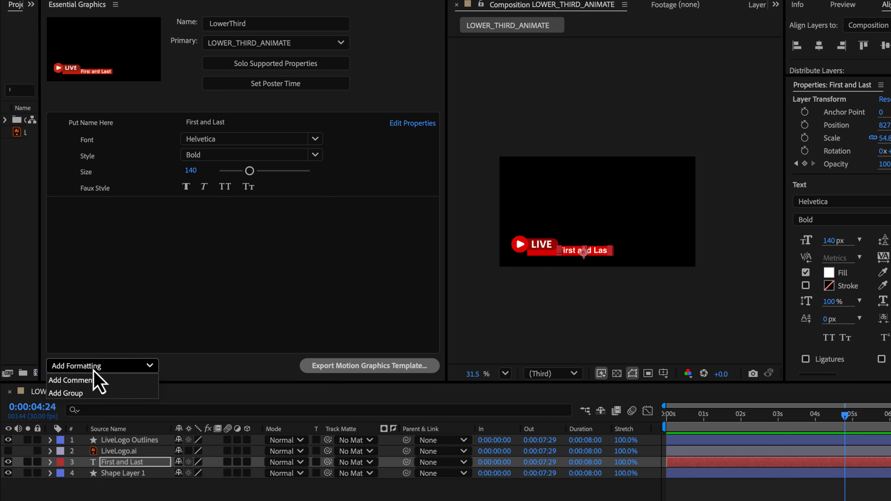
{"action": "left_click", "coordinate": [94, 393]}
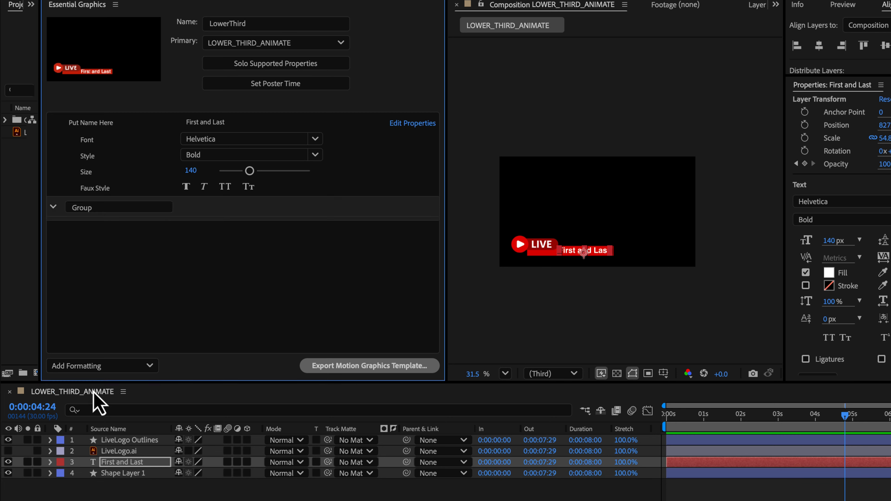
{"action": "double_click", "coordinate": [101, 211]}
{"action": "type", "text": "Type"}
{"action": "key", "text": "Return"}
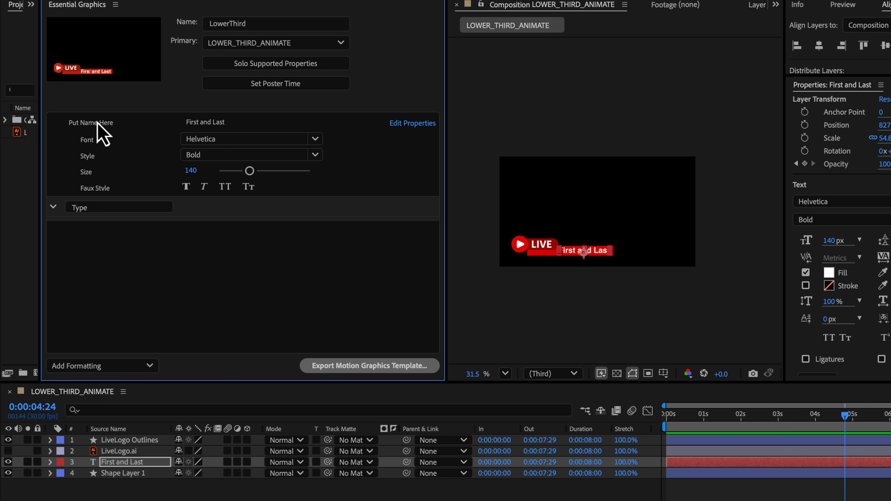
{"action": "left_click_drag", "start_coordinate": [98, 123], "coordinate": [71, 206]}
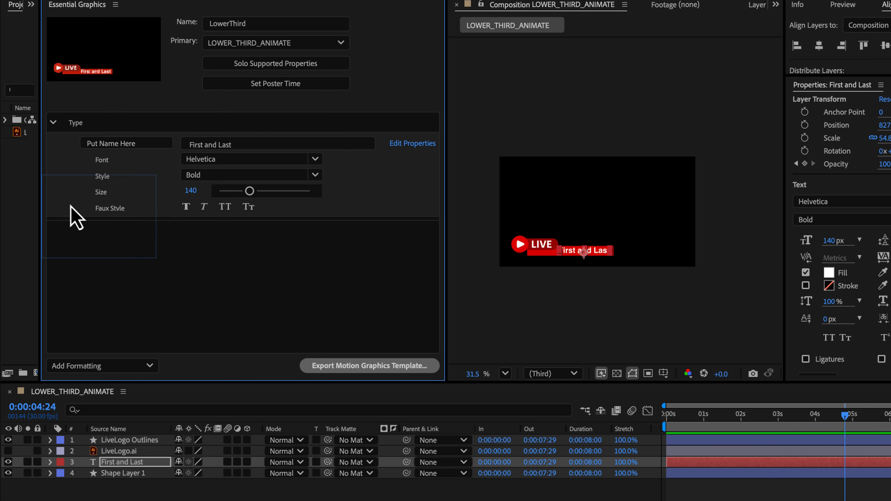
{"action": "left_click", "coordinate": [53, 122]}
Step: Add a second formatting group named Color
{"action": "left_click", "coordinate": [132, 366]}
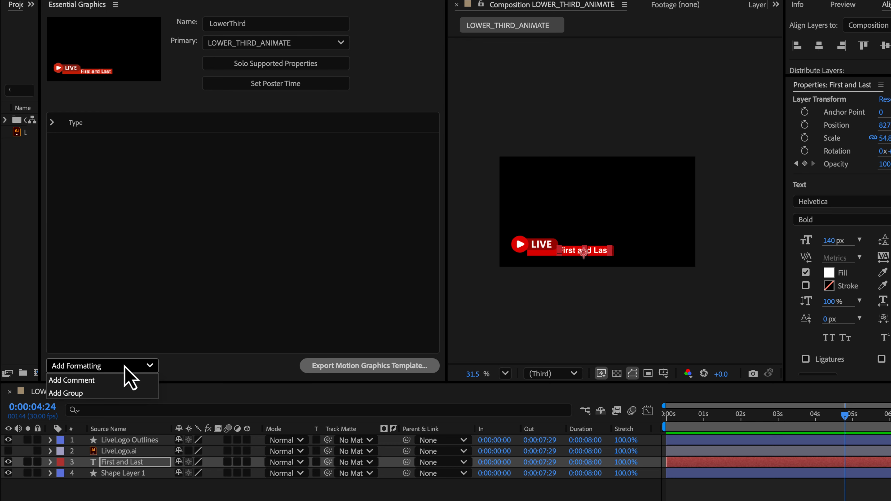
{"action": "left_click", "coordinate": [104, 393]}
{"action": "double_click", "coordinate": [102, 144]}
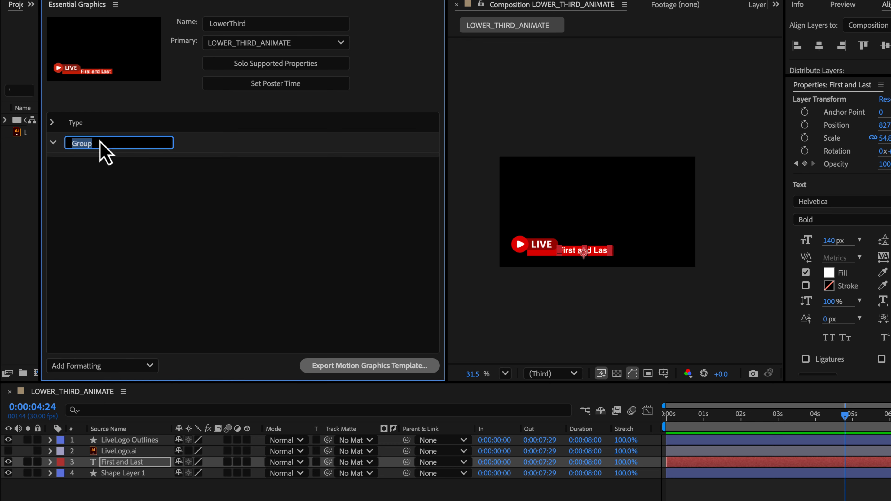
{"action": "type", "text": "Color"}
{"action": "key", "text": "Return"}
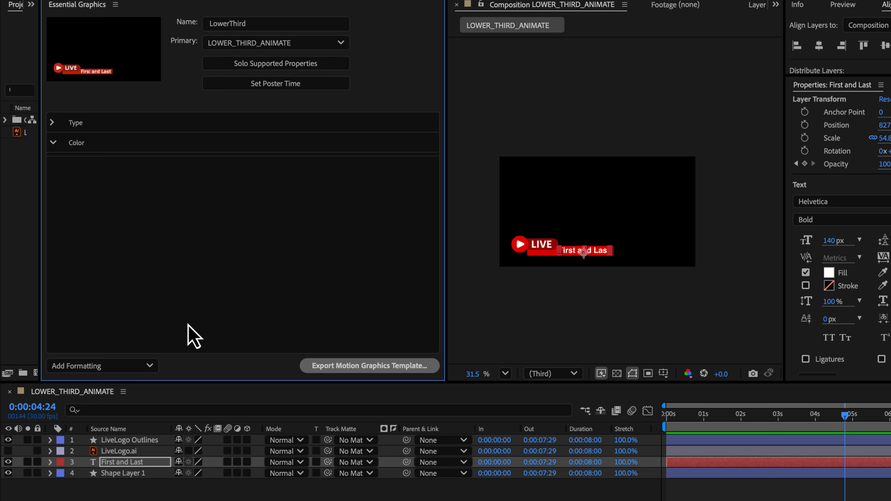
Step: Add Shape Layer 1's rectangle Fill 1 Color property to the Color group
{"action": "left_click", "coordinate": [50, 473]}
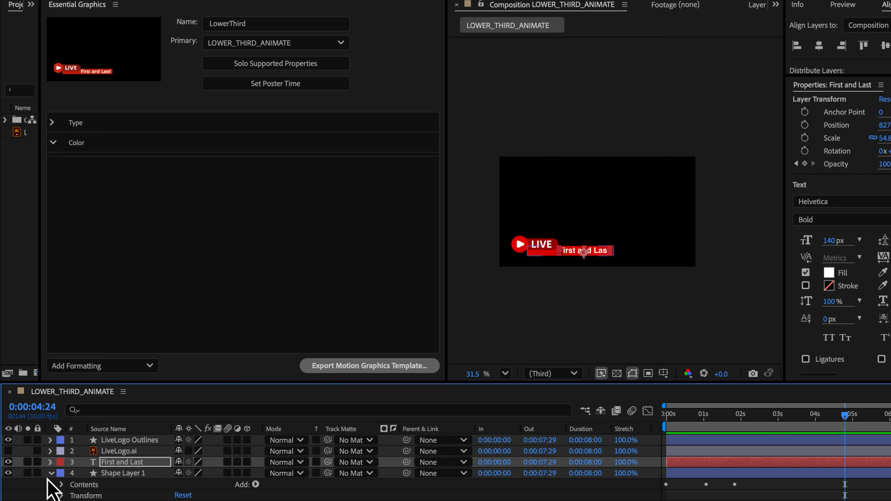
{"action": "left_click", "coordinate": [63, 484]}
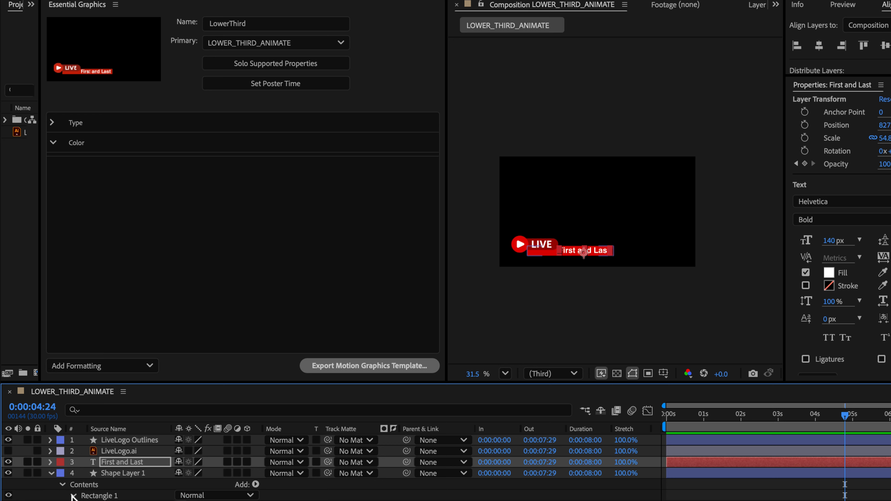
{"action": "scroll", "coordinate": [329, 467], "scroll_direction": "down", "scroll_amount": 2}
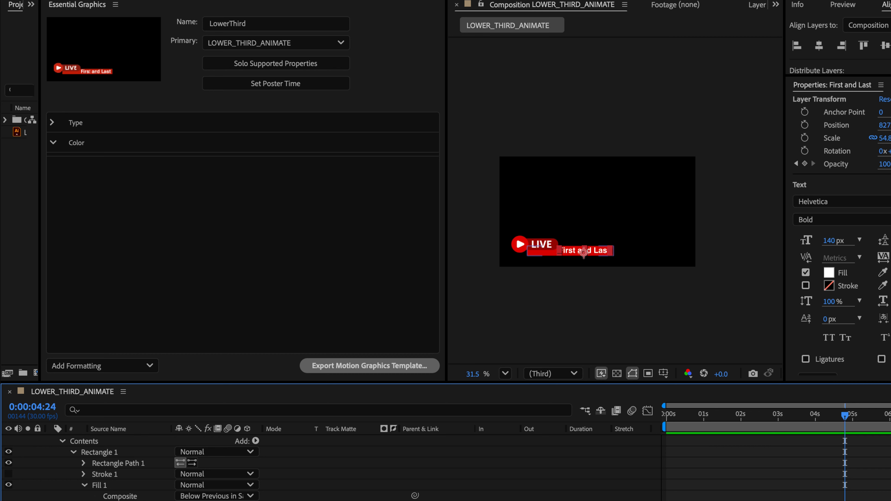
{"action": "left_click_drag", "start_coordinate": [155, 452], "coordinate": [182, 235]}
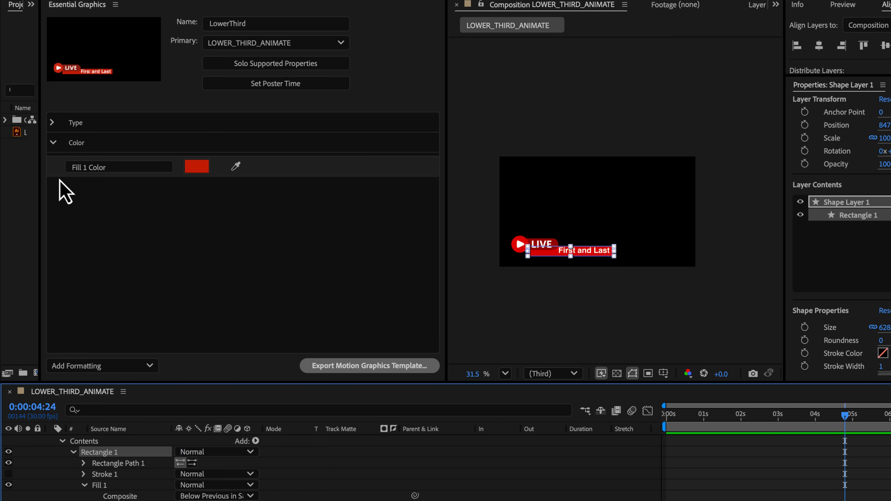
{"action": "left_click_drag", "start_coordinate": [63, 161], "coordinate": [78, 142]}
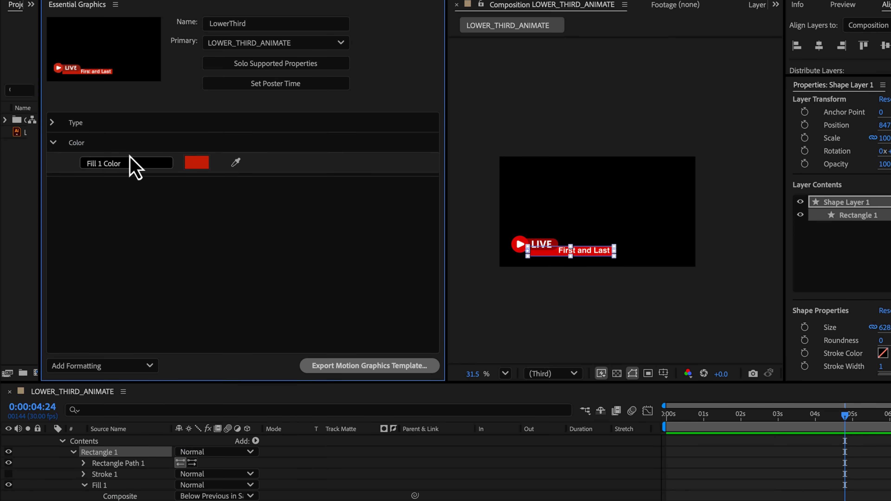
Step: Rename the fill colour property's label to Change Lower Rec Color
{"action": "left_click_drag", "start_coordinate": [147, 163], "coordinate": [60, 165]}
{"action": "type", "text": "Change Lower Rec C"}
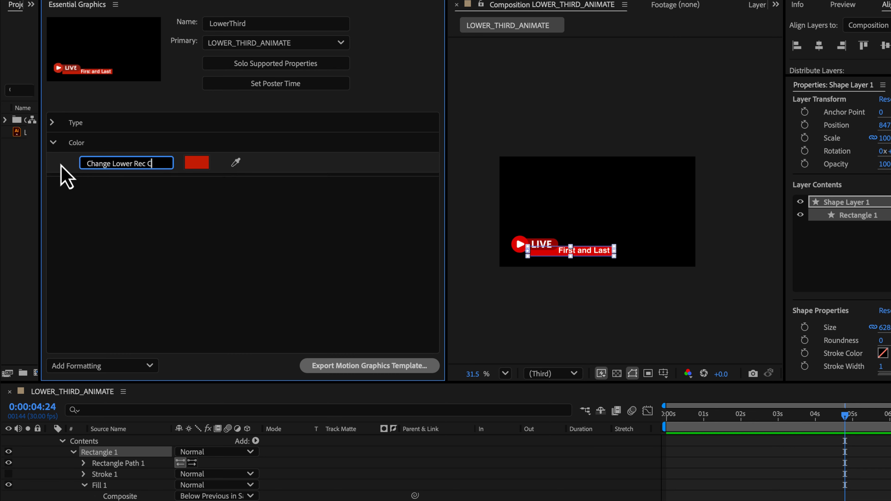
{"action": "type", "text": "olor"}
{"action": "key", "text": "Return"}
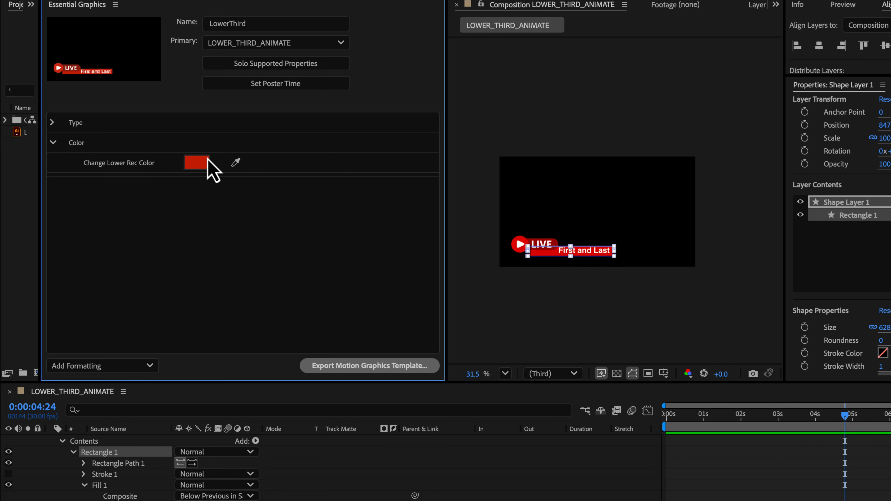
Step: Export the composition as a Motion Graphics Template named LowerThird.mogrt into the Desktop's Mogrt folder, saving the project first
{"action": "left_click", "coordinate": [52, 122]}
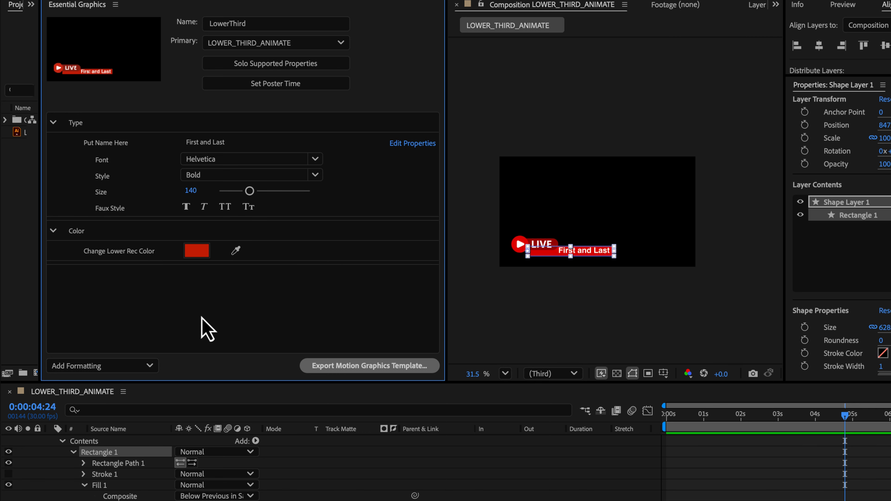
{"action": "left_click", "coordinate": [334, 372]}
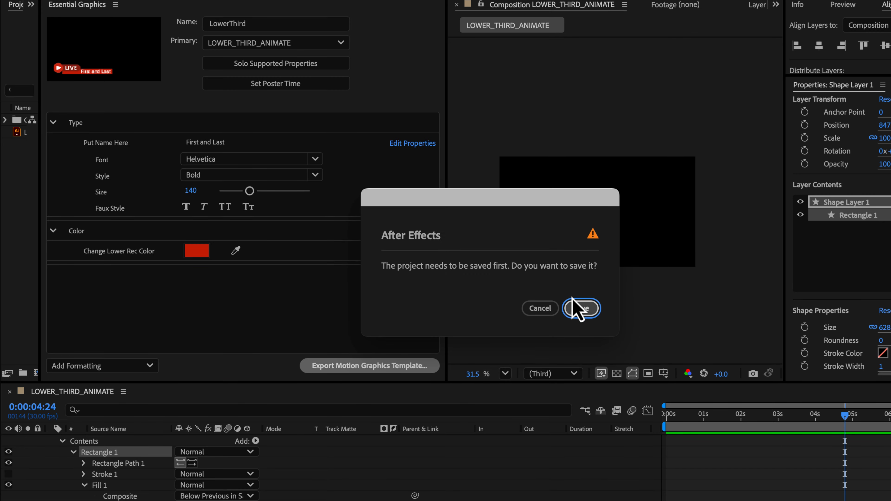
{"action": "left_click", "coordinate": [580, 309]}
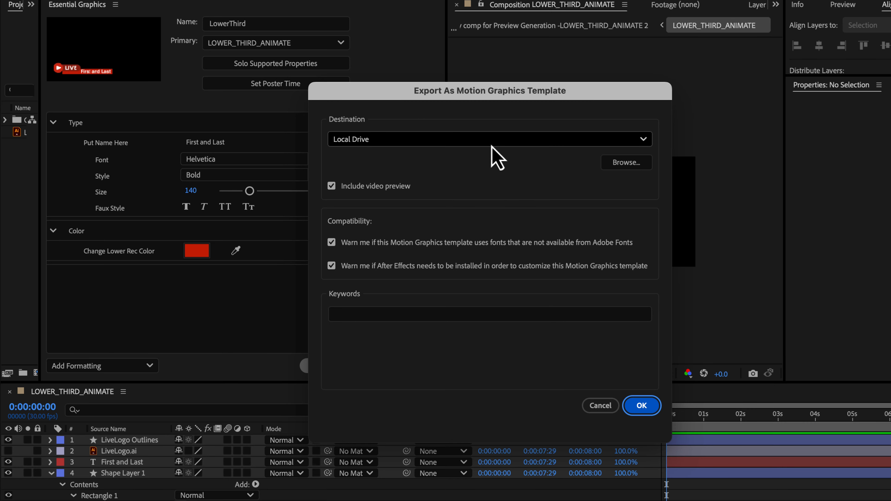
{"action": "left_click", "coordinate": [611, 168]}
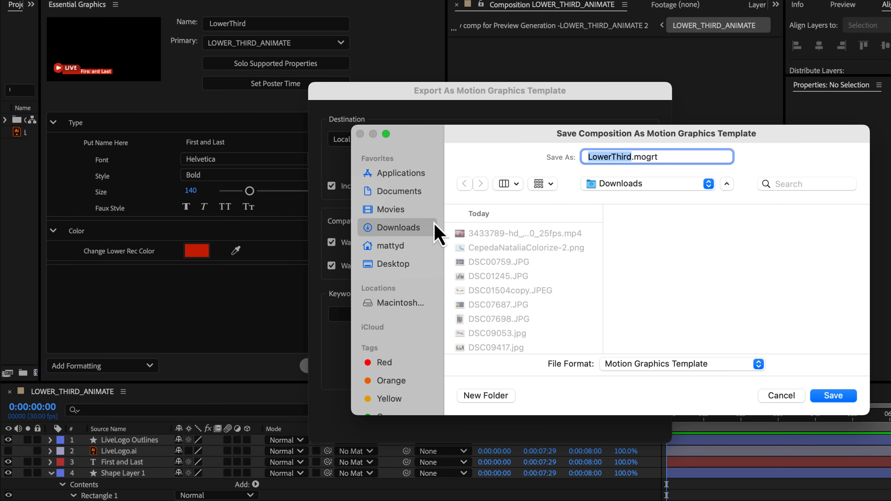
{"action": "left_click", "coordinate": [394, 266]}
{"action": "left_click", "coordinate": [472, 233]}
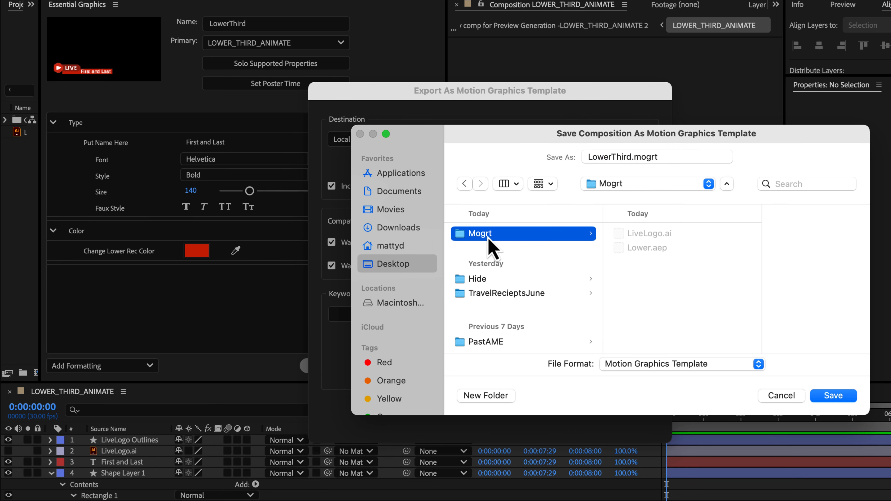
{"action": "left_click", "coordinate": [834, 395]}
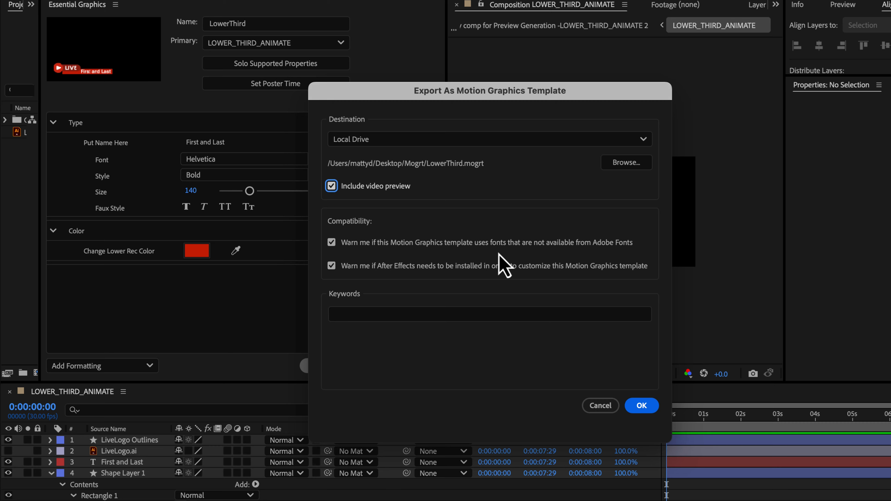
{"action": "left_click", "coordinate": [640, 406]}
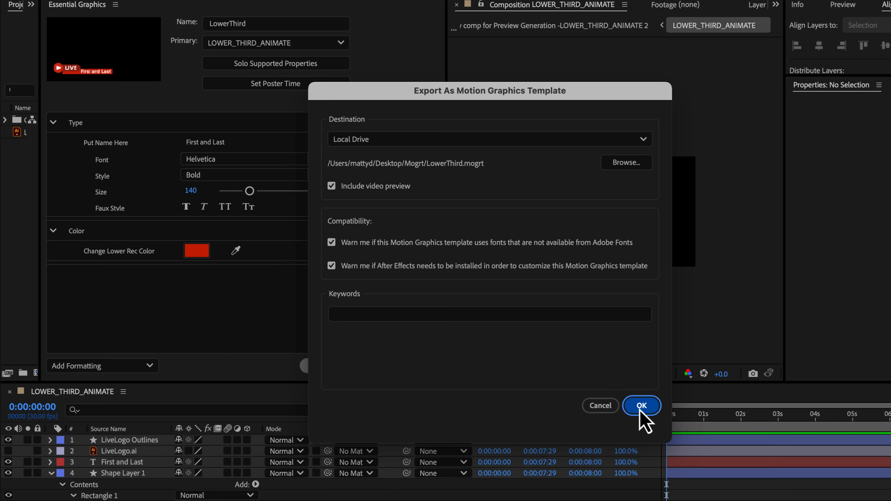
Step: Switch to Premiere Pro with the News sequence open
{"action": "left_click", "coordinate": [603, 353]}
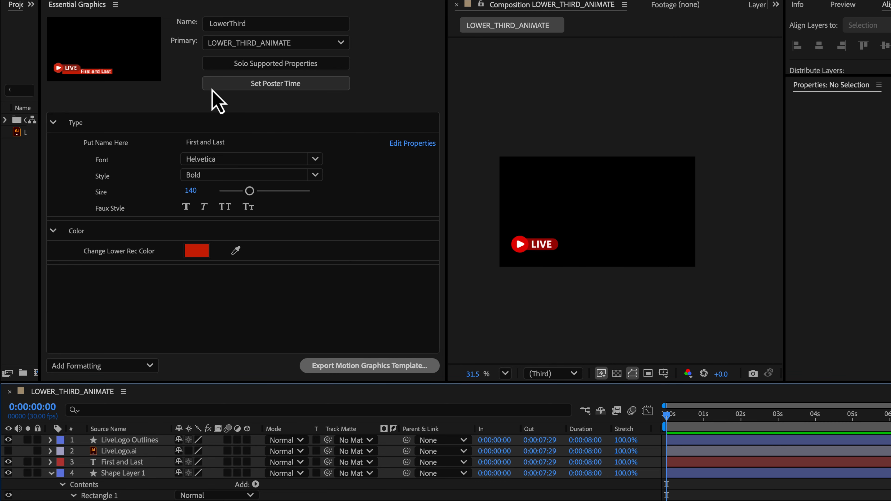
{"action": "left_click", "coordinate": [778, 500]}
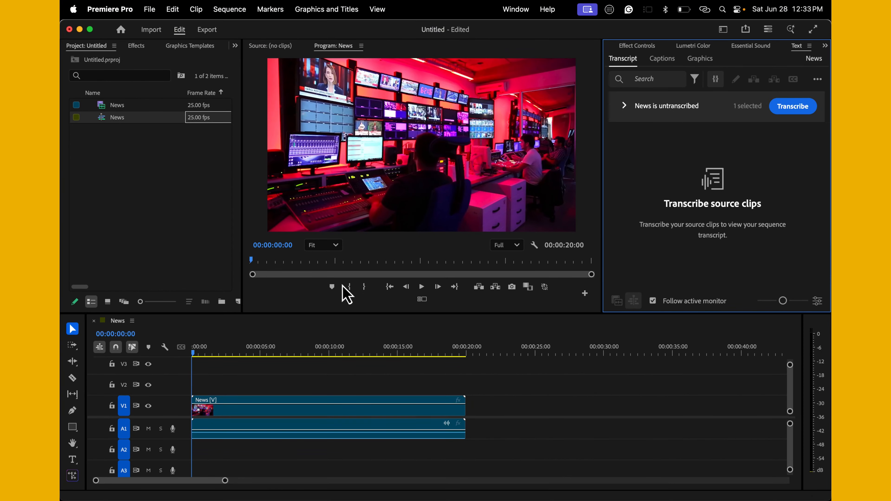
{"action": "left_click_drag", "start_coordinate": [296, 277], "coordinate": [540, 283]}
{"action": "left_click_drag", "start_coordinate": [485, 276], "coordinate": [219, 274]}
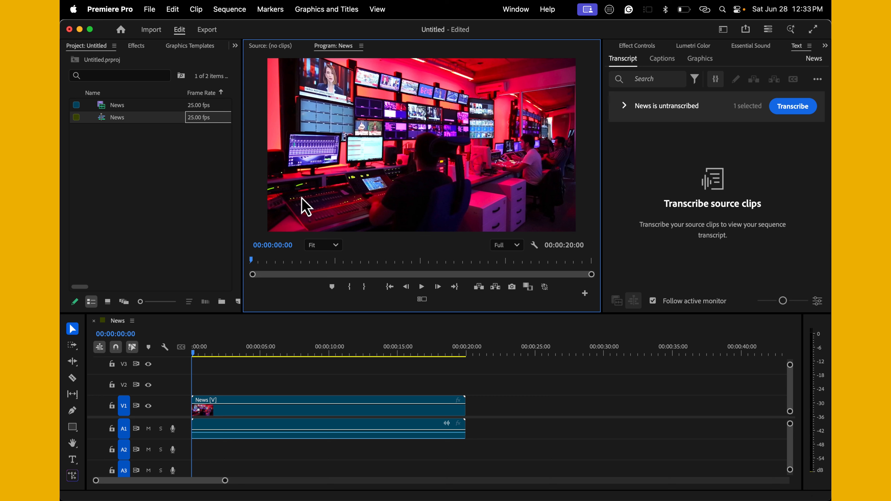
Step: Install LowerThird.mogrt from the Mogrt folder into the Graphics Templates panel, overwriting the existing template
{"action": "left_click", "coordinate": [185, 48]}
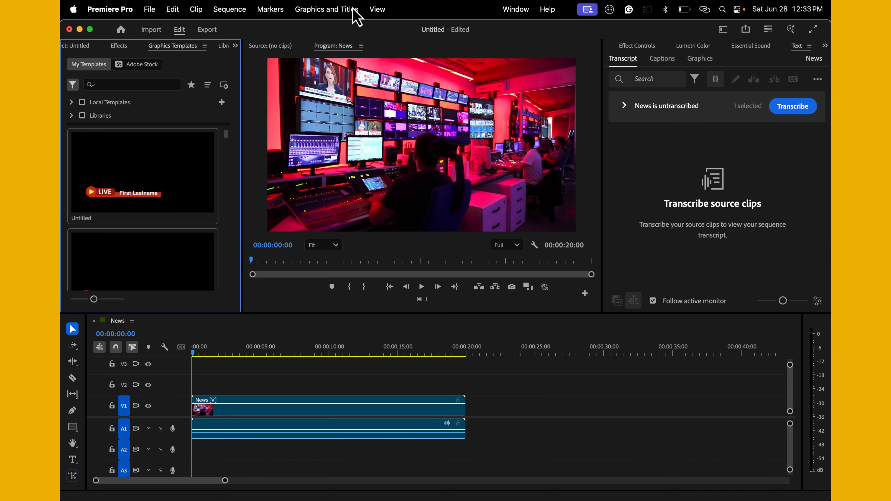
{"action": "left_click", "coordinate": [508, 11]}
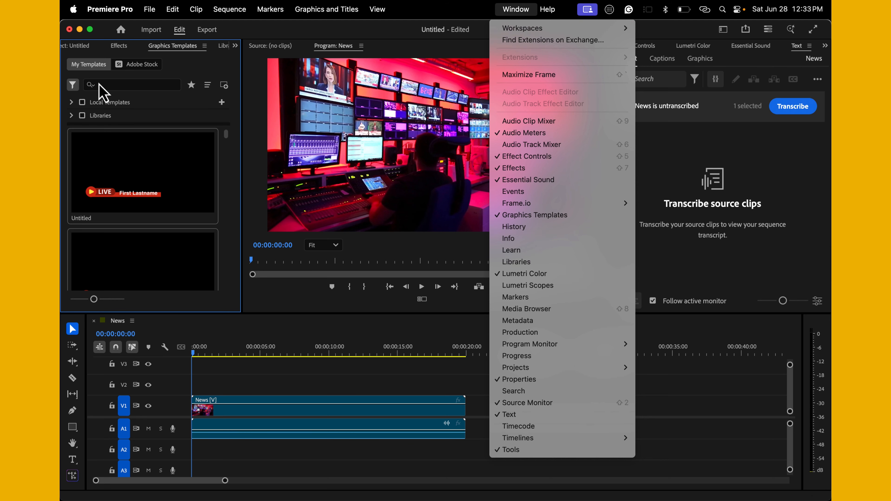
{"action": "left_click", "coordinate": [182, 108]}
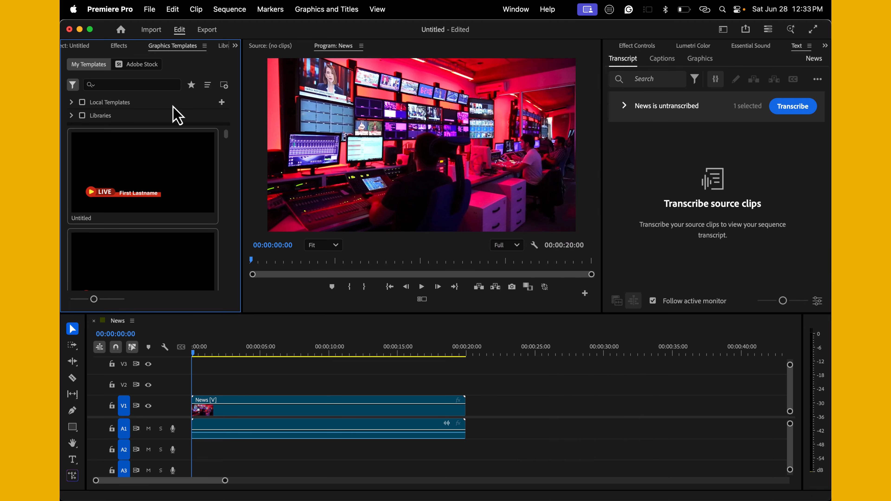
{"action": "left_click", "coordinate": [225, 86]}
{"action": "double_click", "coordinate": [347, 137]}
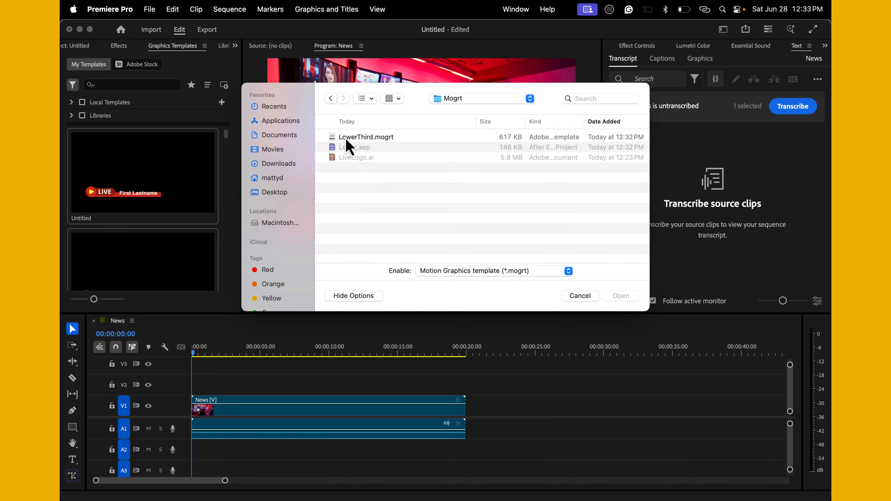
{"action": "left_click", "coordinate": [362, 141]}
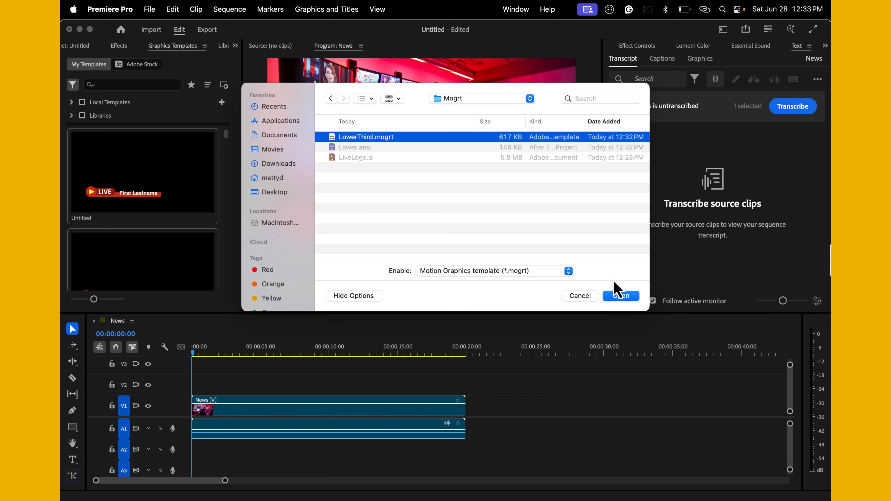
{"action": "left_click", "coordinate": [618, 296]}
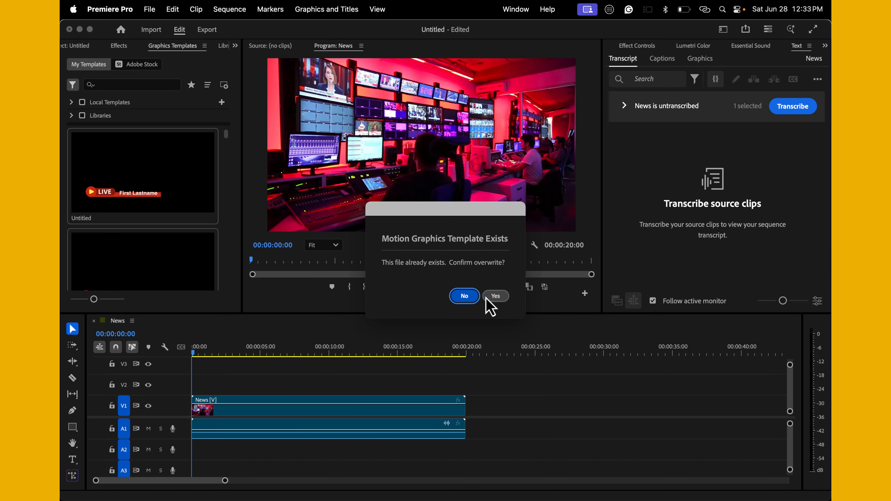
{"action": "left_click", "coordinate": [493, 297]}
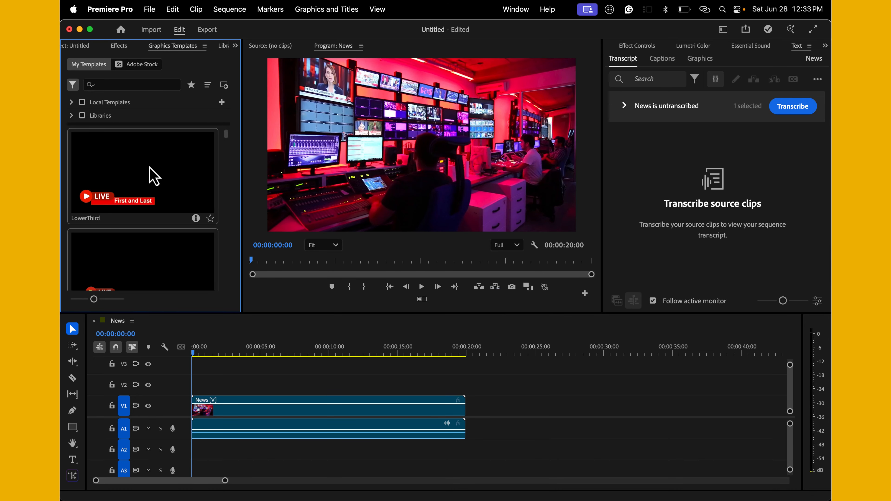
Step: Place the LowerThird template on track V2 at the sequence start and play it back
{"action": "left_click_drag", "start_coordinate": [151, 176], "coordinate": [185, 400]}
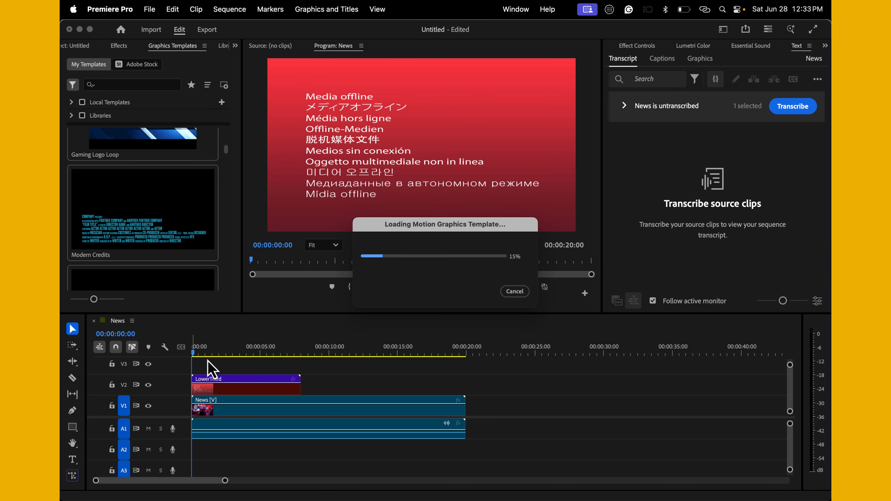
{"action": "key", "text": "space"}
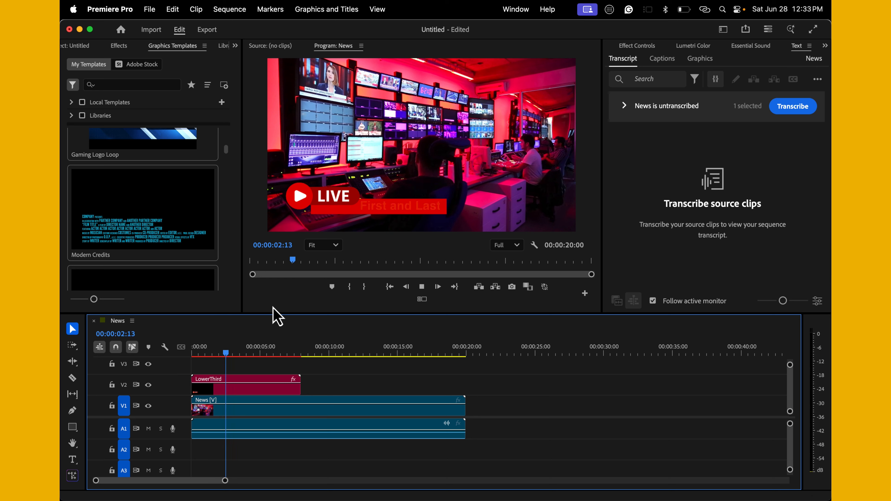
{"action": "key", "text": "space"}
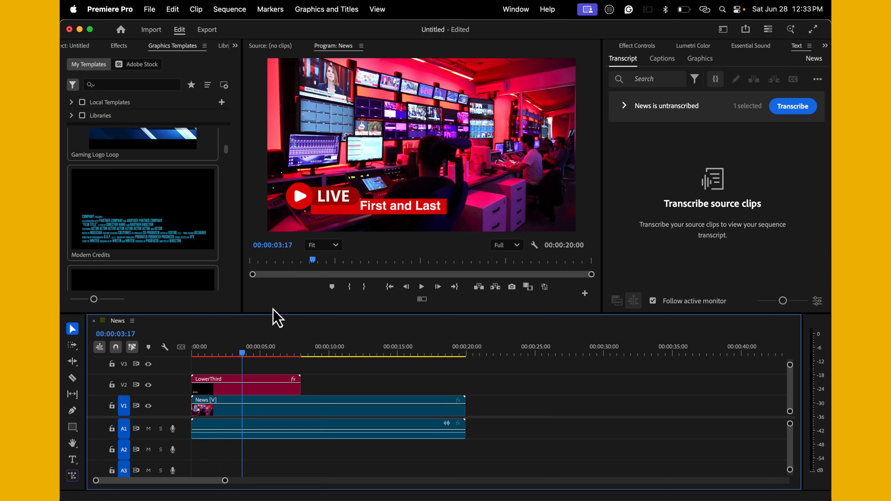
Step: Select the LowerThird clip and replace its name text with Professors Matt in the clip's properties
{"action": "left_click", "coordinate": [264, 391]}
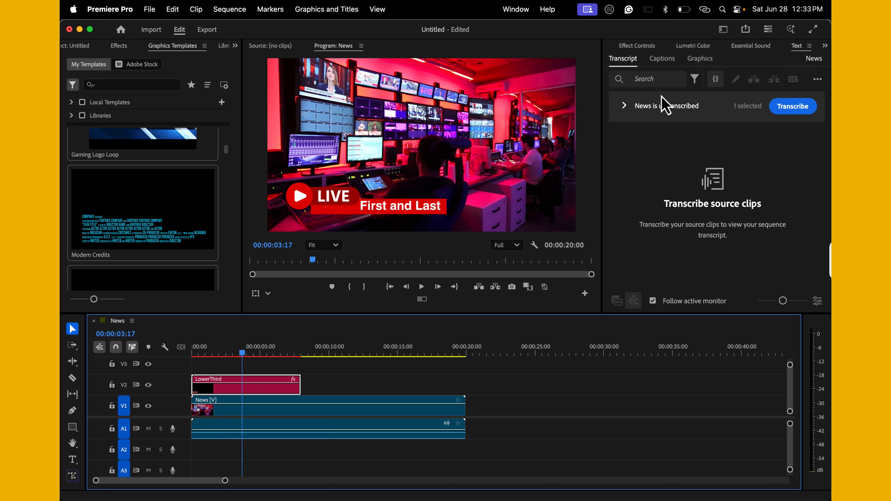
{"action": "left_click", "coordinate": [627, 49]}
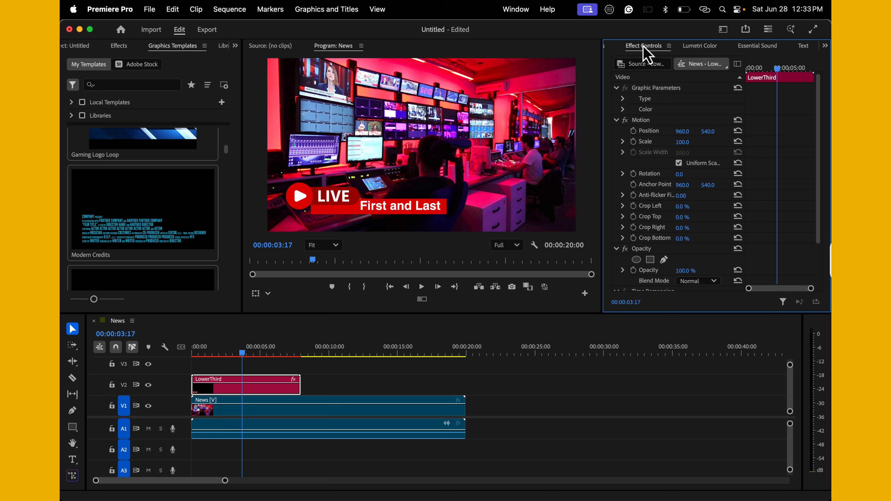
{"action": "left_click", "coordinate": [612, 46]}
{"action": "left_click", "coordinate": [672, 124]}
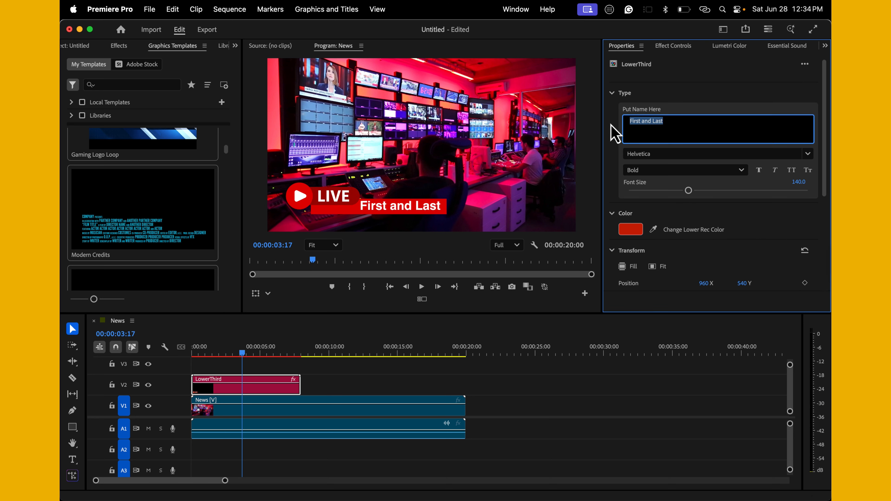
{"action": "type", "text": "Professors Matt"}
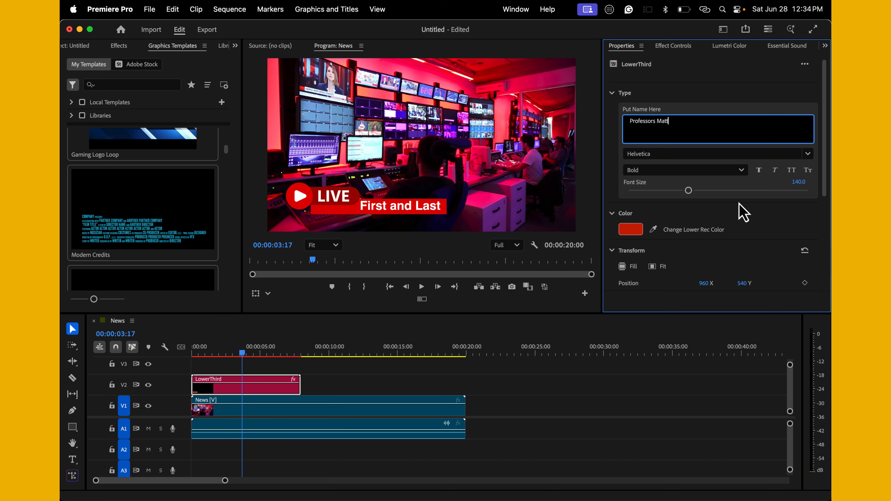
{"action": "left_click", "coordinate": [742, 213]}
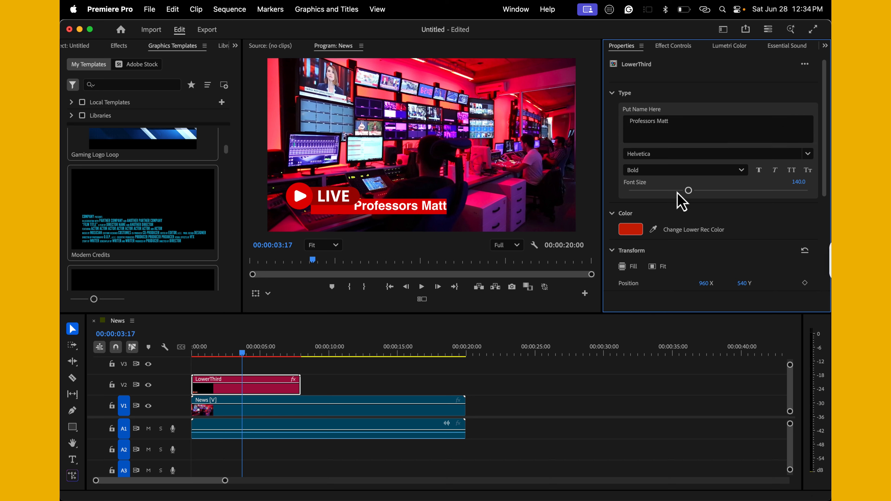
Step: Set the font size to about 106.7 and the lower bar colour to blue 0714CB, then scrub the playhead
{"action": "left_click_drag", "start_coordinate": [688, 191], "coordinate": [674, 192]}
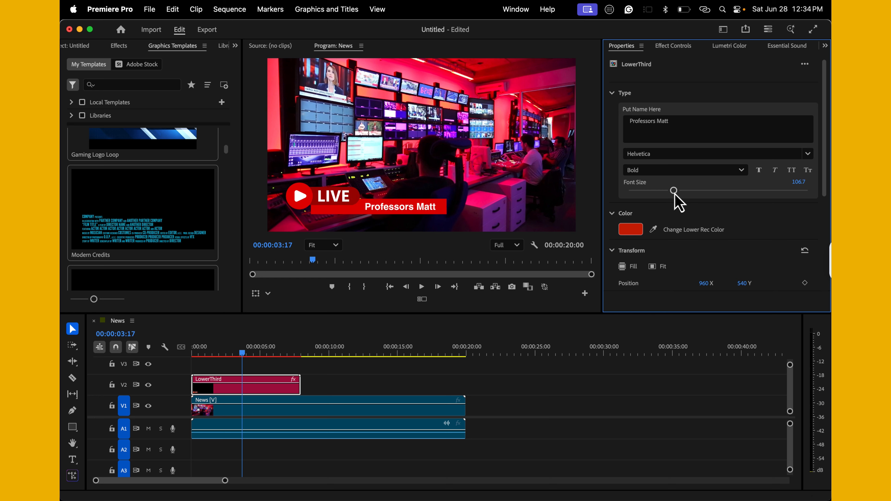
{"action": "left_click", "coordinate": [631, 230]}
{"action": "left_click_drag", "start_coordinate": [463, 290], "coordinate": [464, 275]}
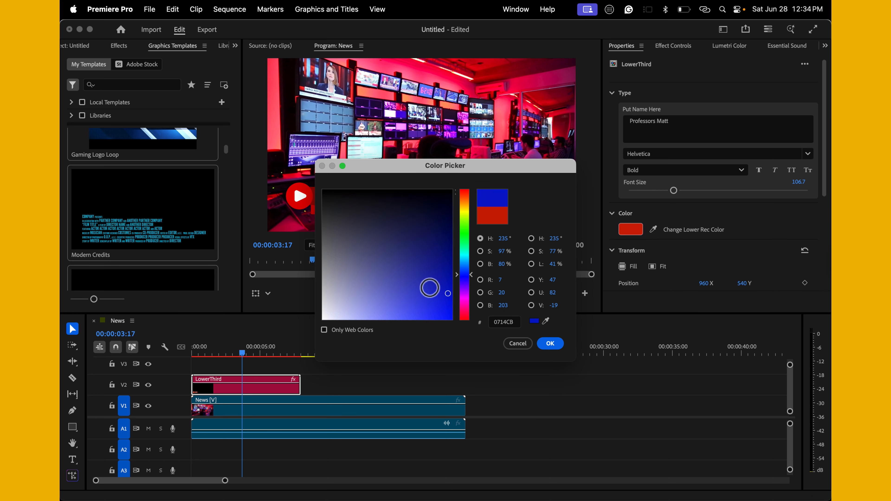
{"action": "left_click", "coordinate": [553, 345]}
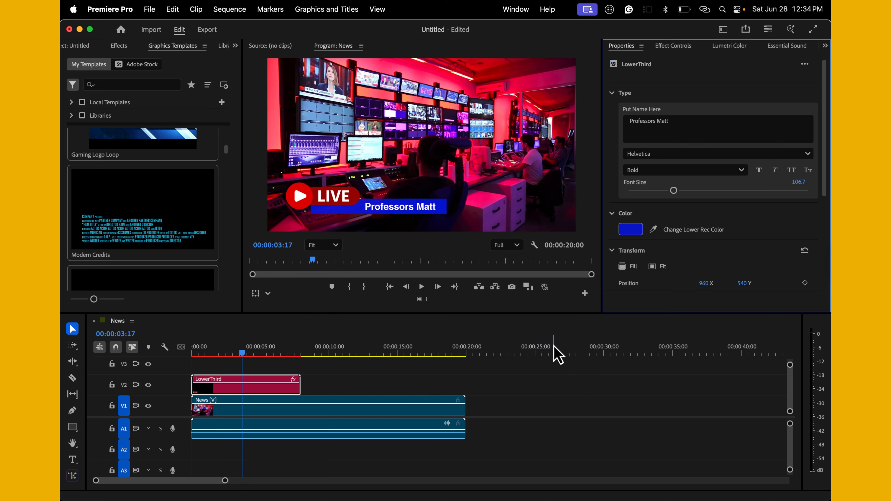
{"action": "mouse_move", "coordinate": [273, 354]}
{"action": "left_mouse_down"}
{"action": "mouse_move", "coordinate": [189, 356]}
{"action": "mouse_move", "coordinate": [270, 355]}
{"action": "left_mouse_up"}
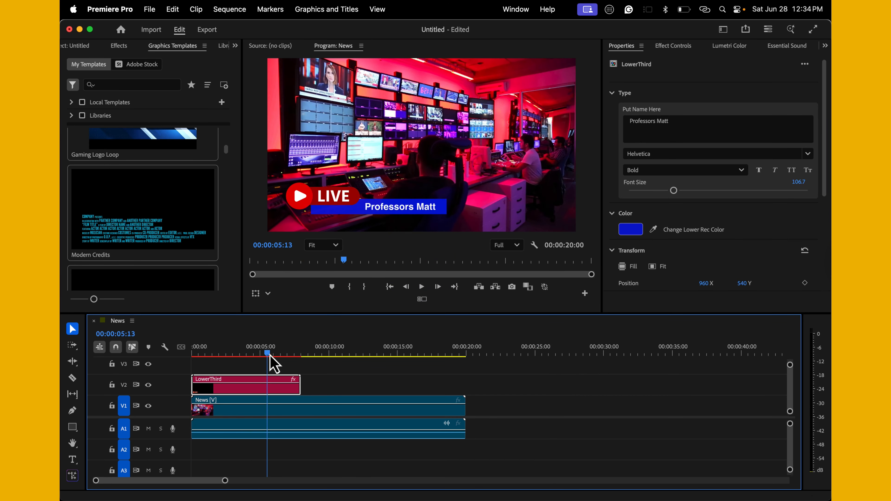